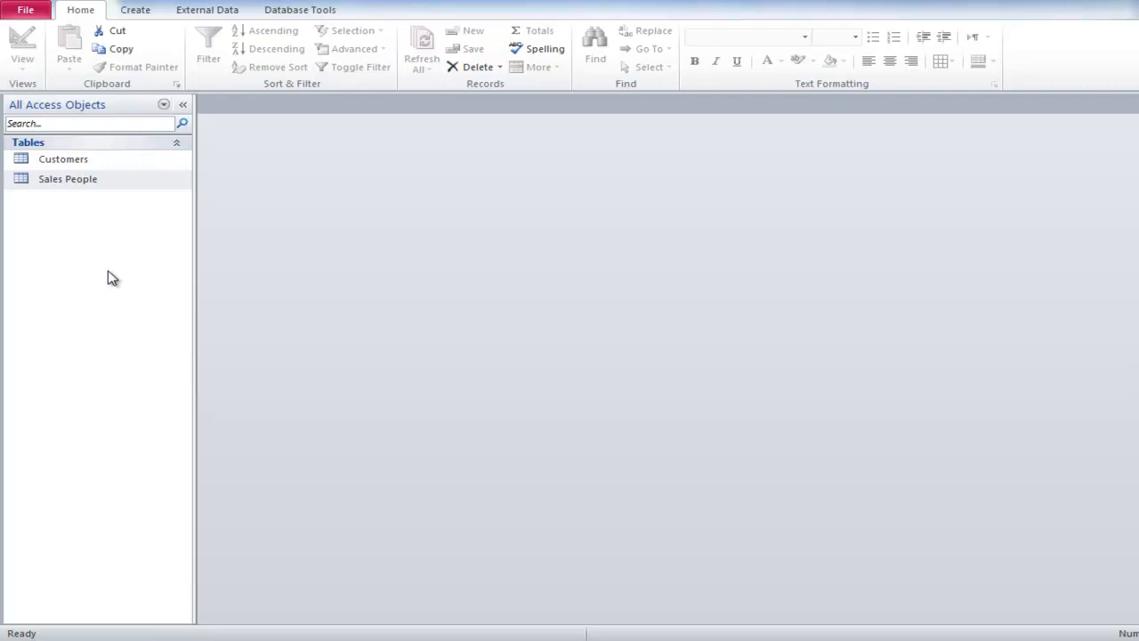
- Switch to the Create ribbon to reach the table design tools
click(134, 12)
- In a new design-view table, add SKU and Produts as Text fields, then return to SKU's description
click(127, 49)
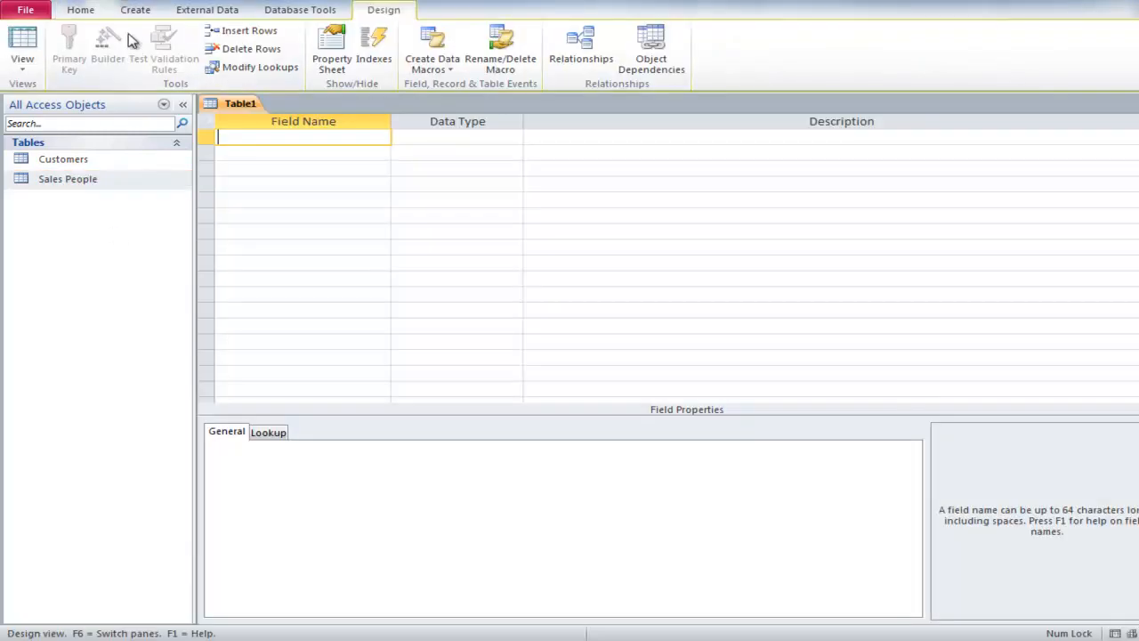
text(SKU)
key(Tab)
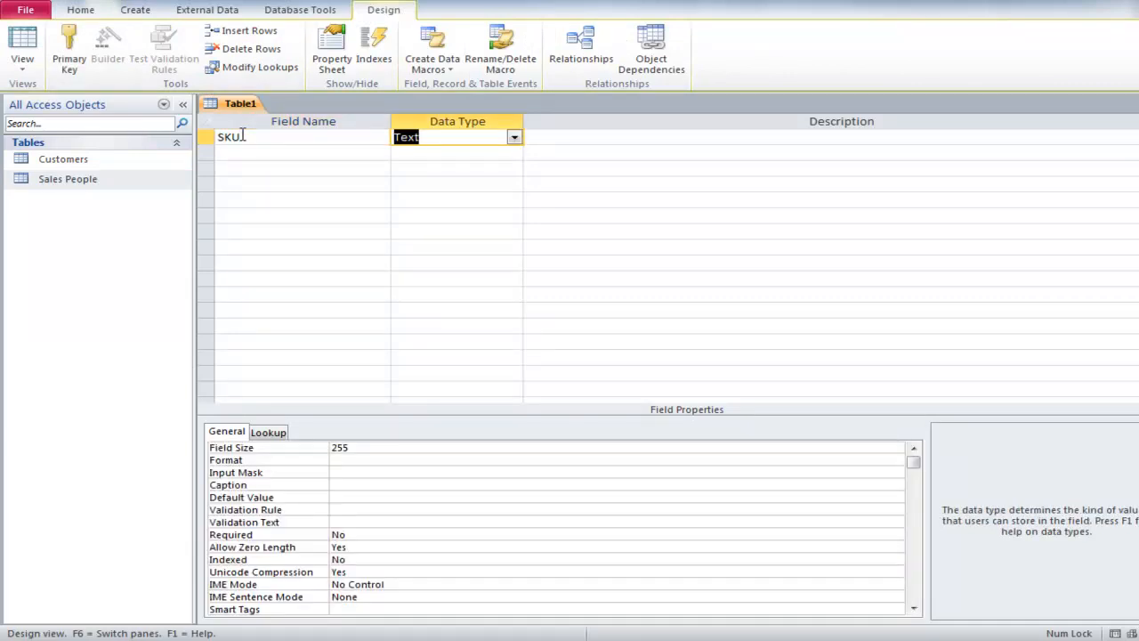
key(Down)
key(Left)
text(Produts)
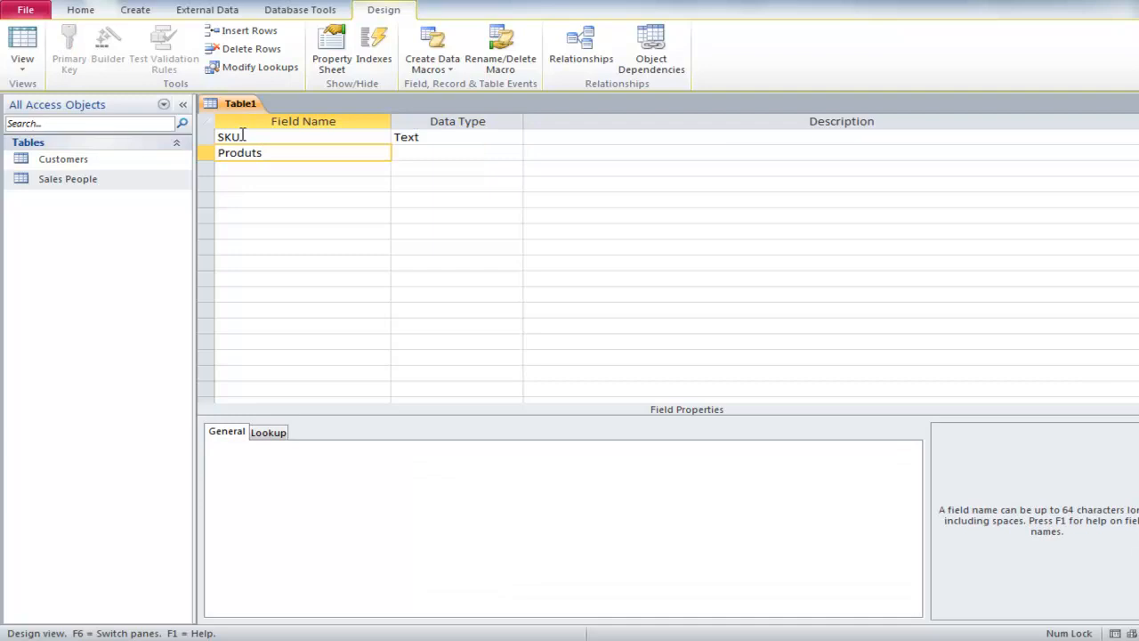
key(Tab)
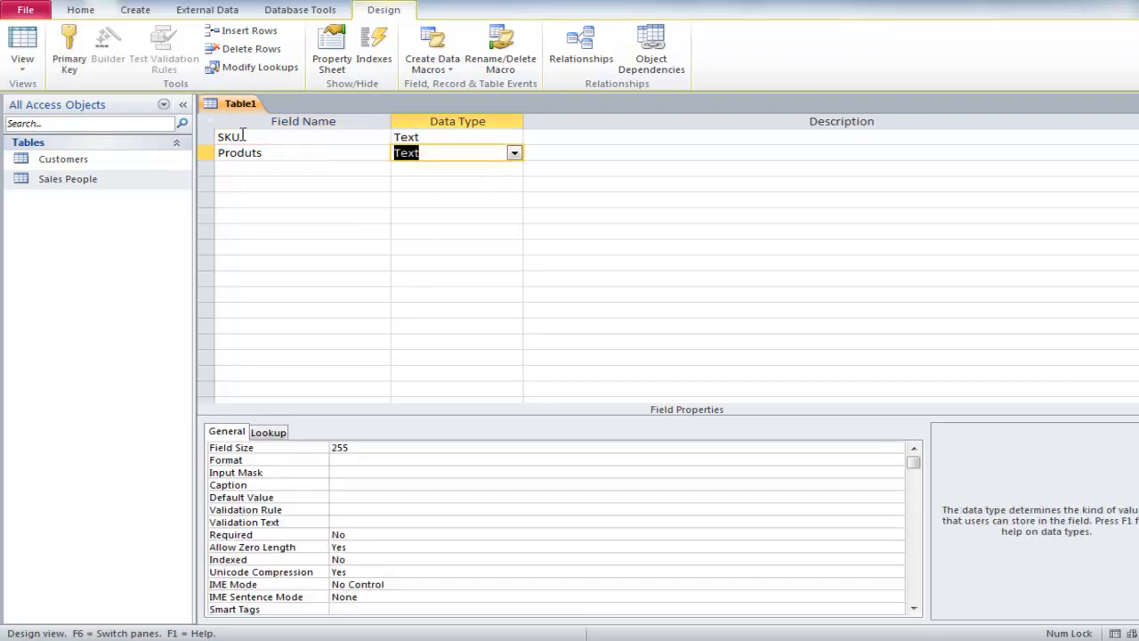
key(Tab)
key(Tab)
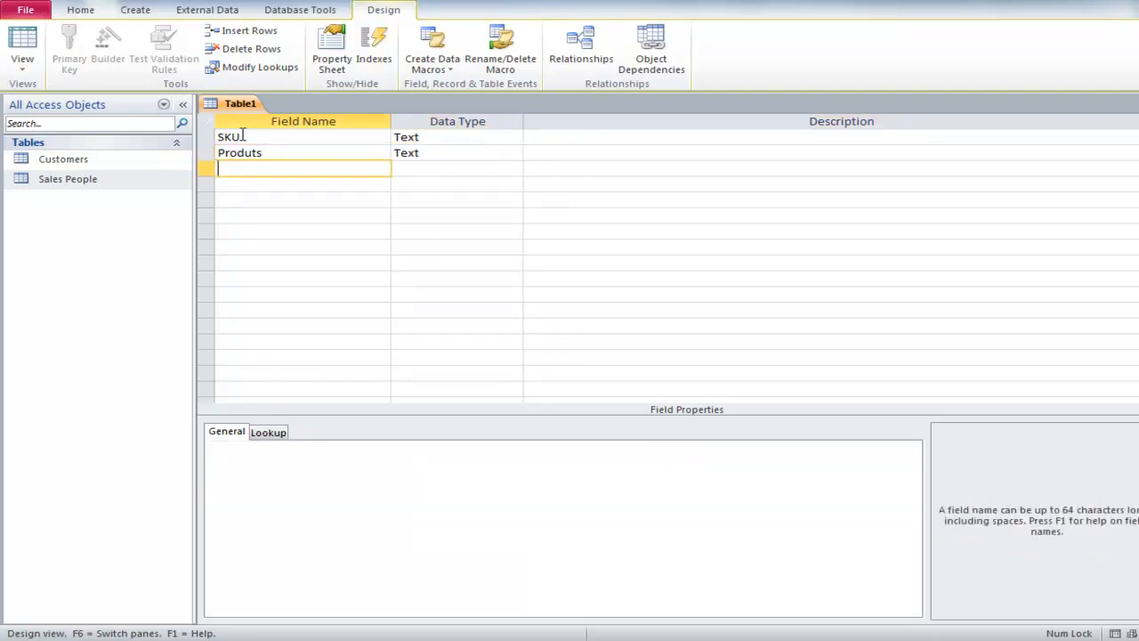
text(Size)
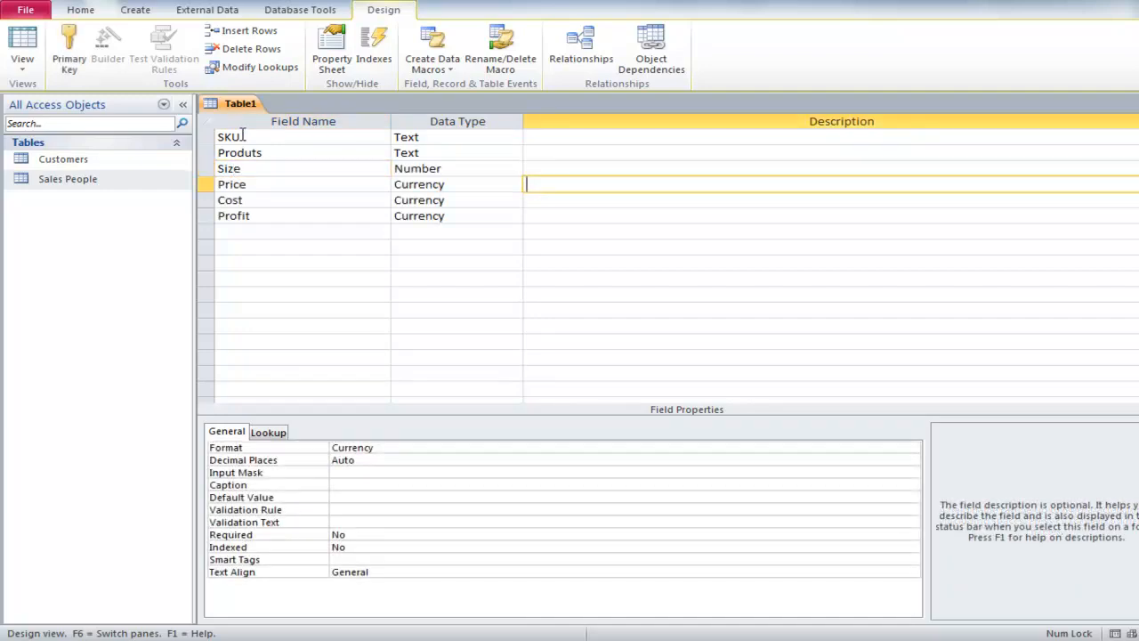
key(Up)
key(Up)
key(Up)
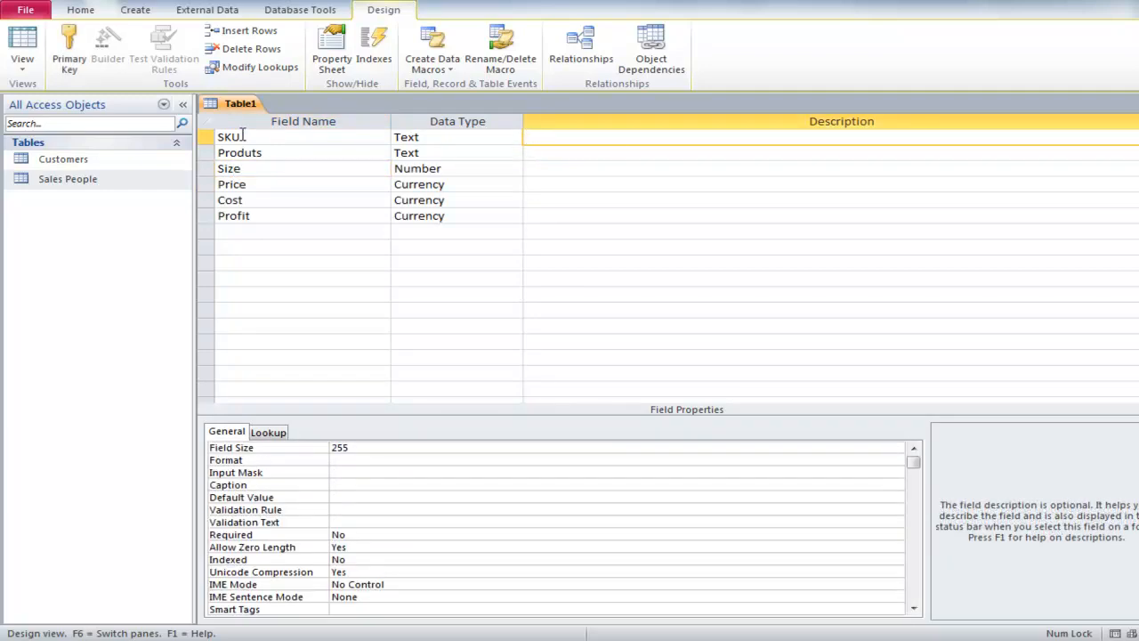
text(Different offerings)
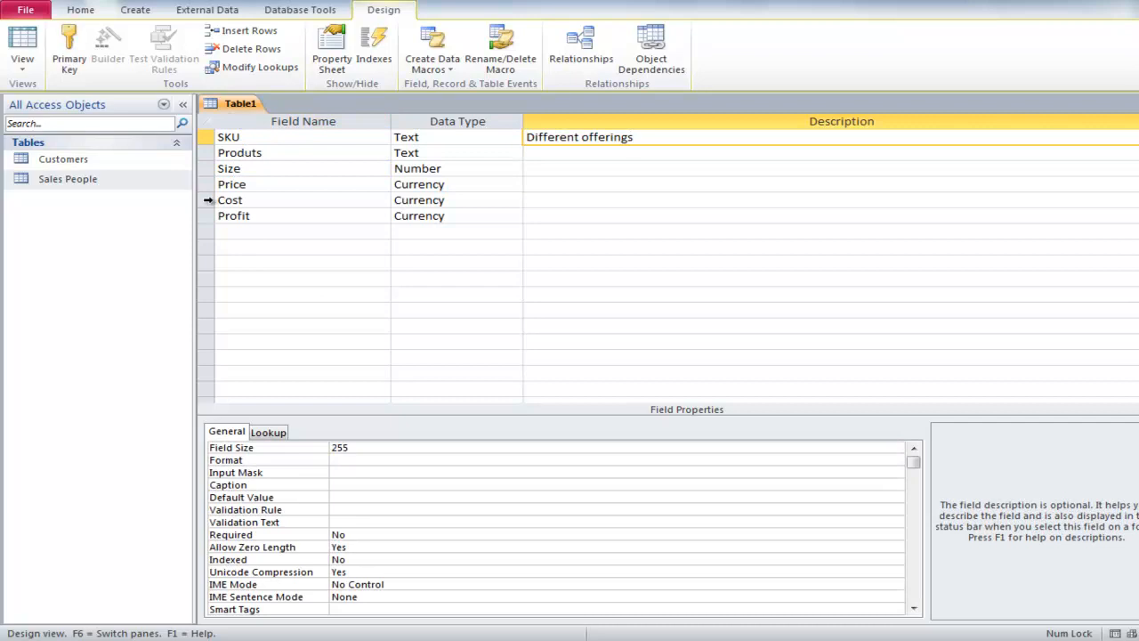
- Move the Cost field row up above Price in the field order
click(207, 199)
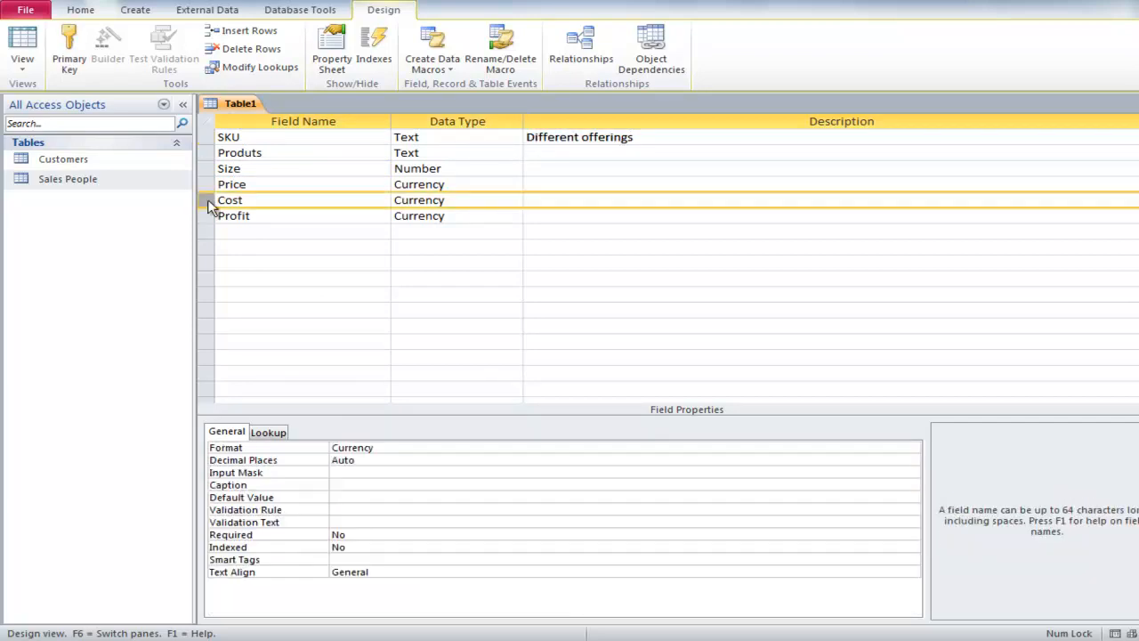
drag(211, 205, 208, 179)
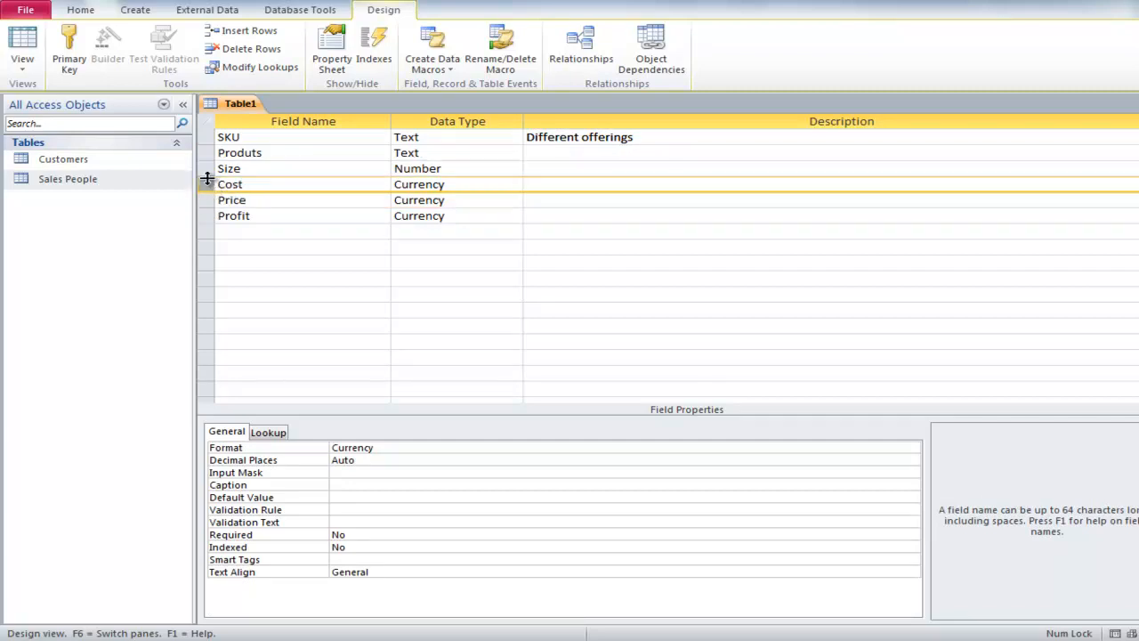
- Save the table as Products, declining a primary key, and close its design
key(ctrl+s)
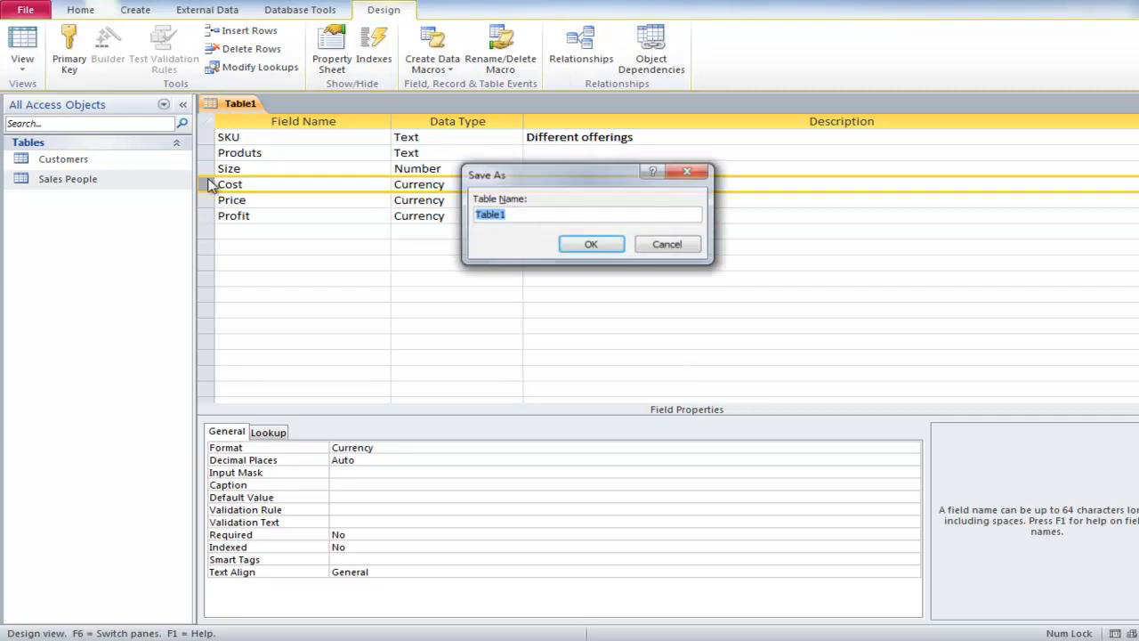
text(P)
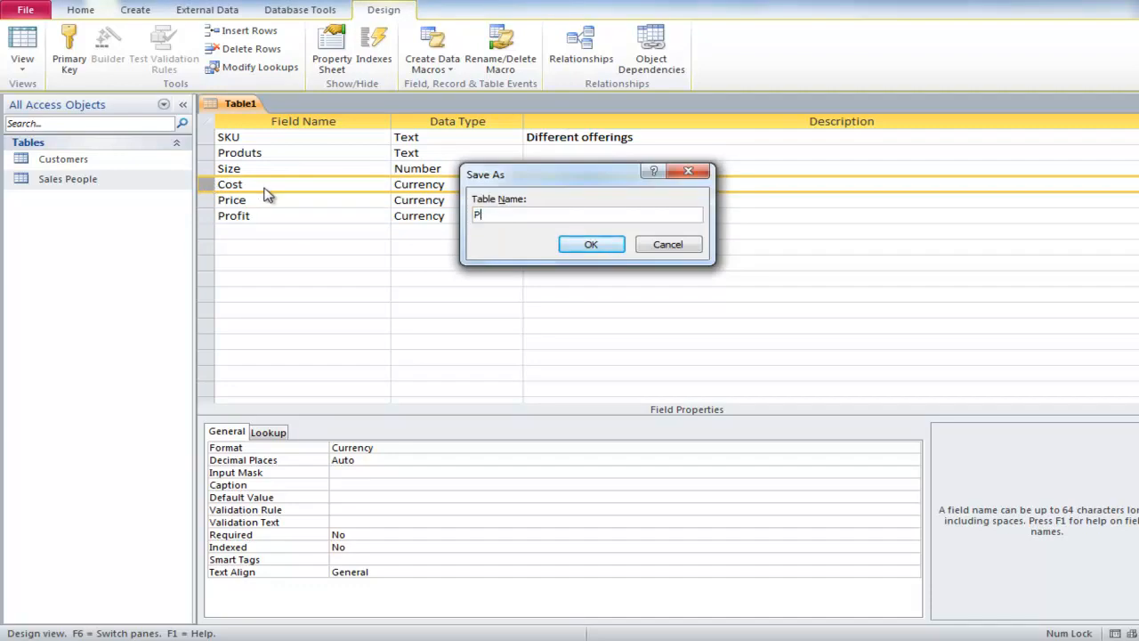
text(roducts)
click(567, 246)
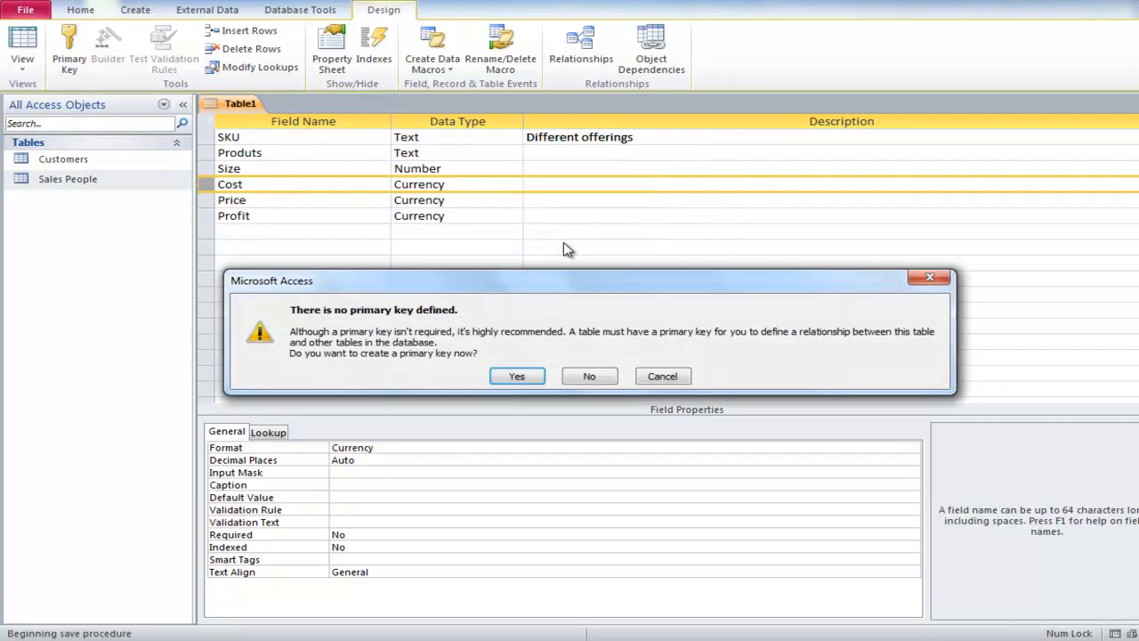
click(574, 380)
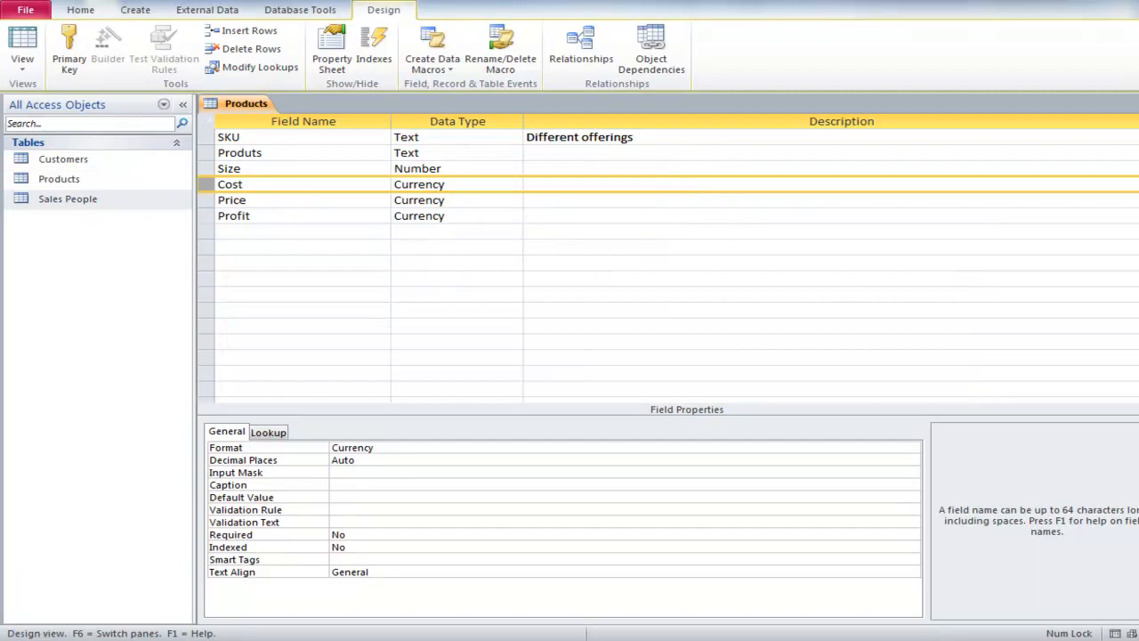
key(ctrl+w)
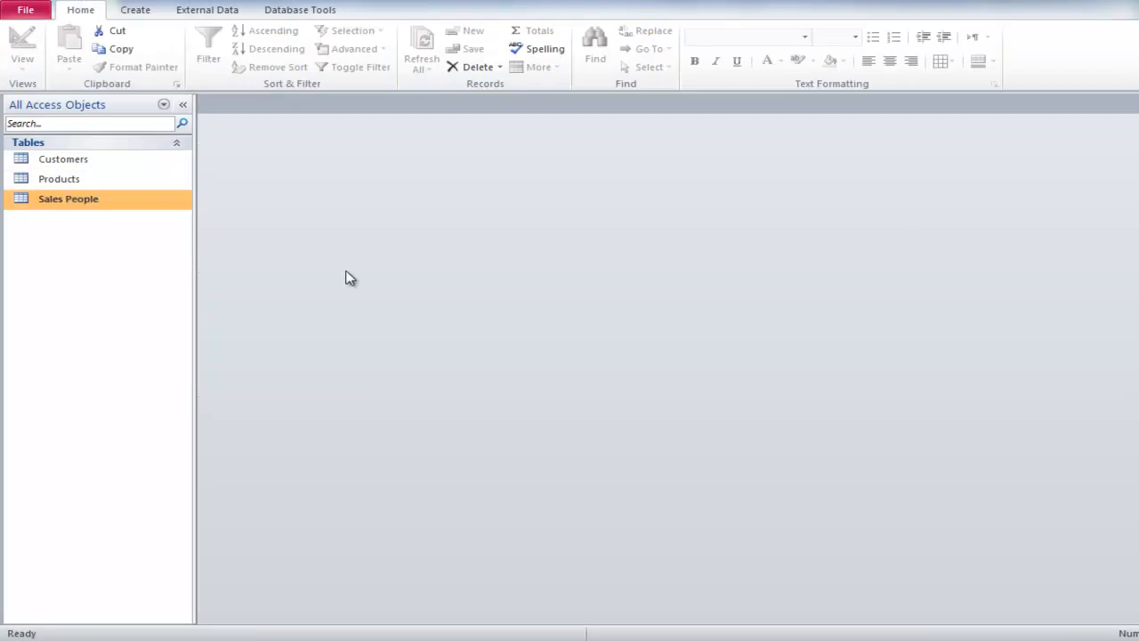
- Open the Customers table and switch it to Design view
double_click(84, 164)
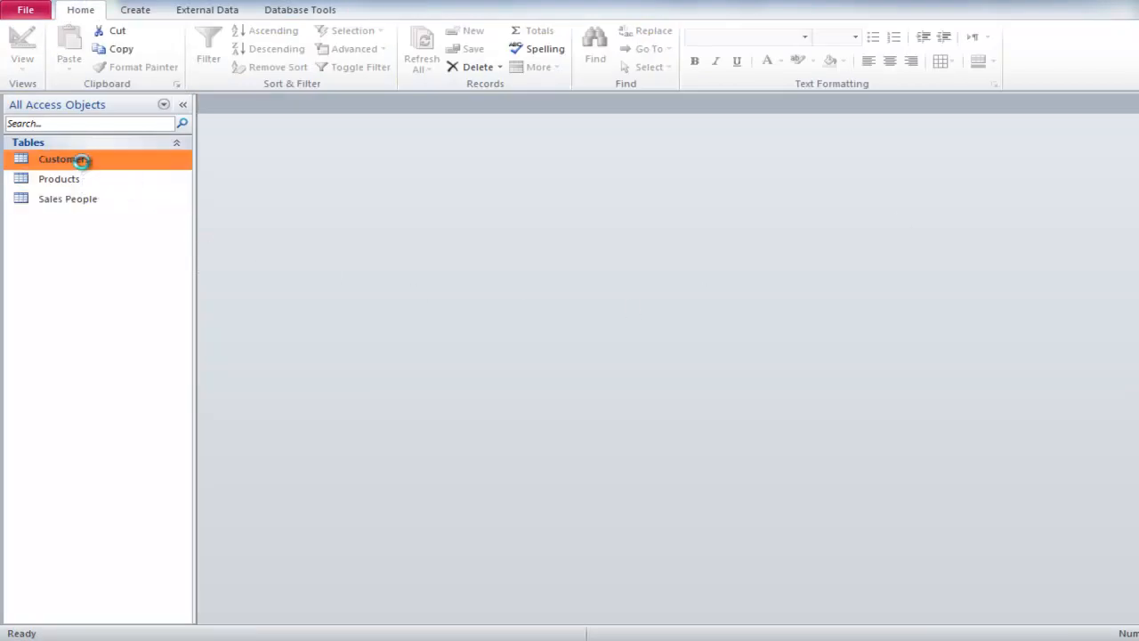
click(23, 64)
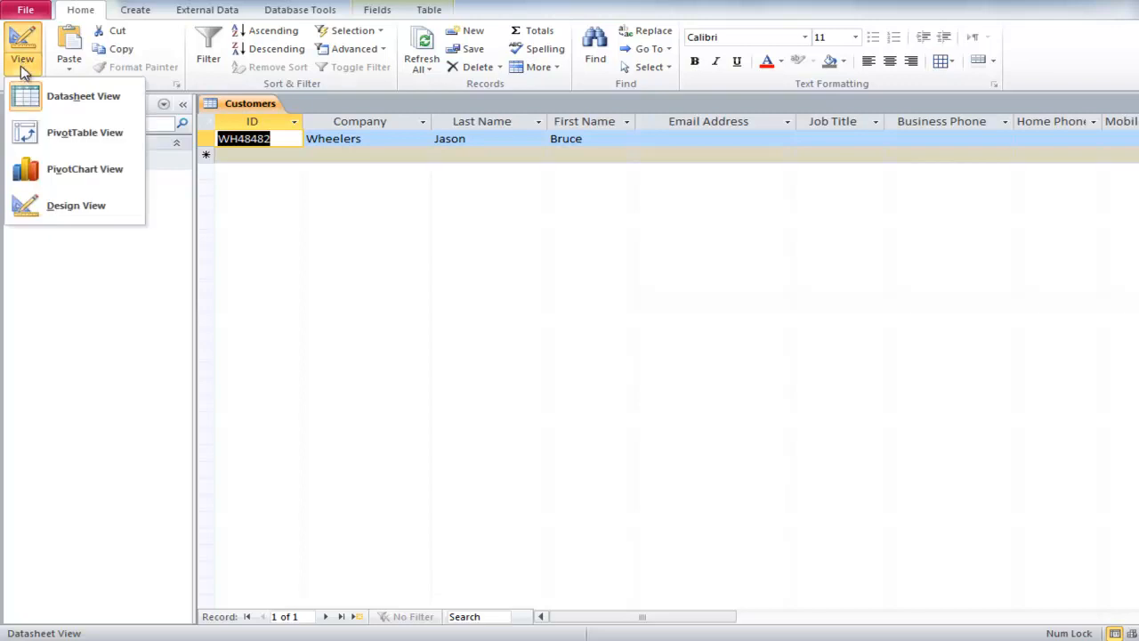
click(24, 49)
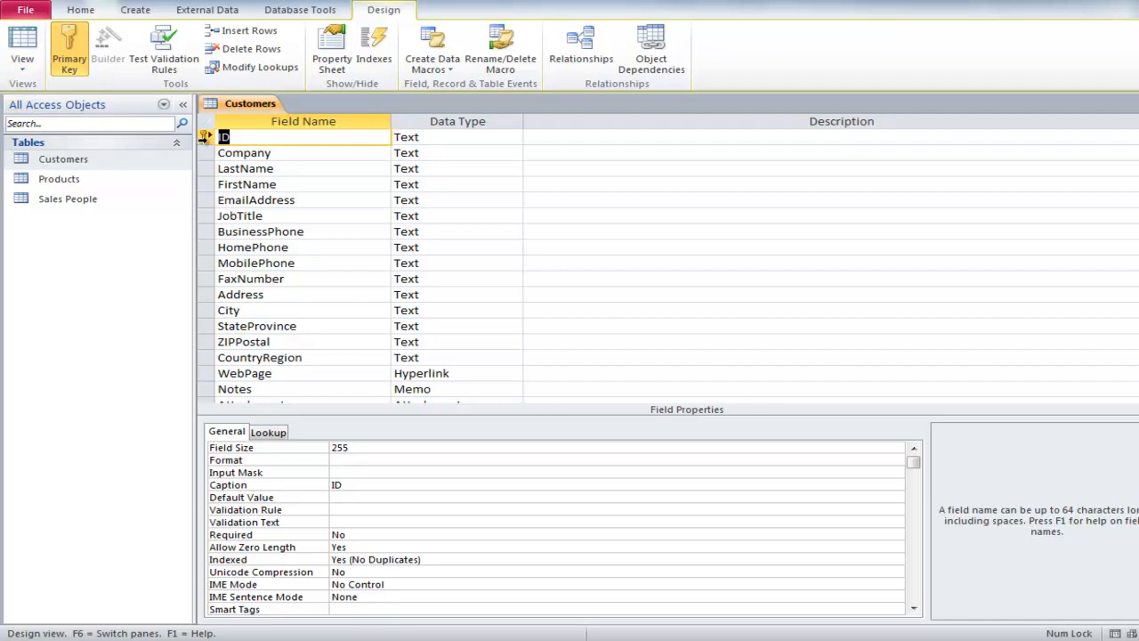
- Open Products in Design view and set SKU as its primary key
click(73, 184)
right_click(73, 184)
click(120, 210)
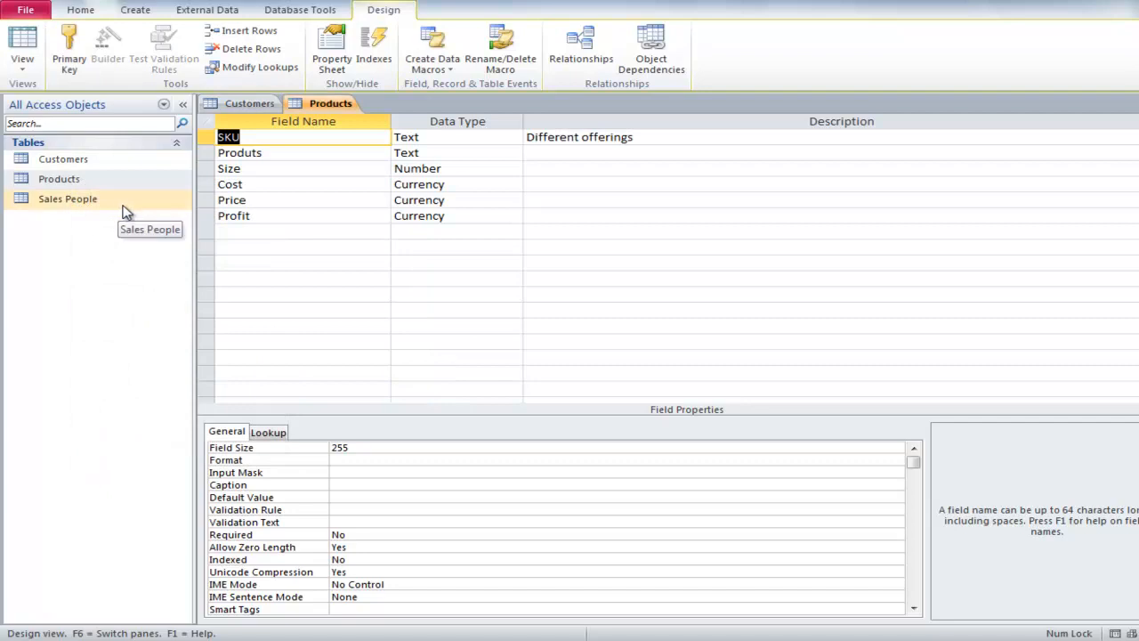
click(210, 139)
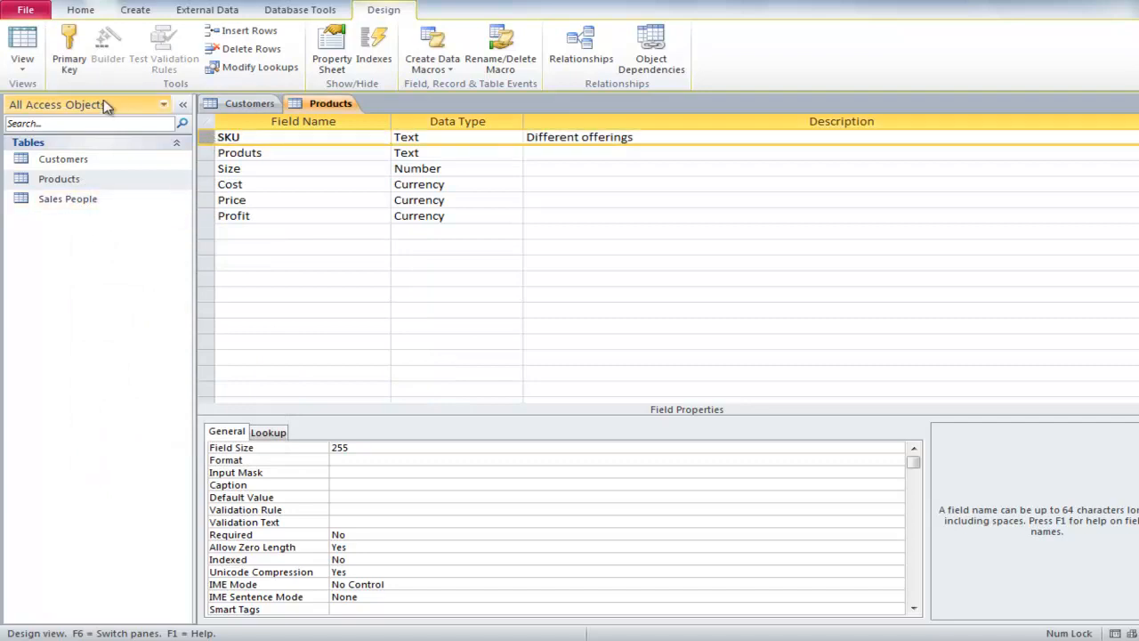
click(68, 62)
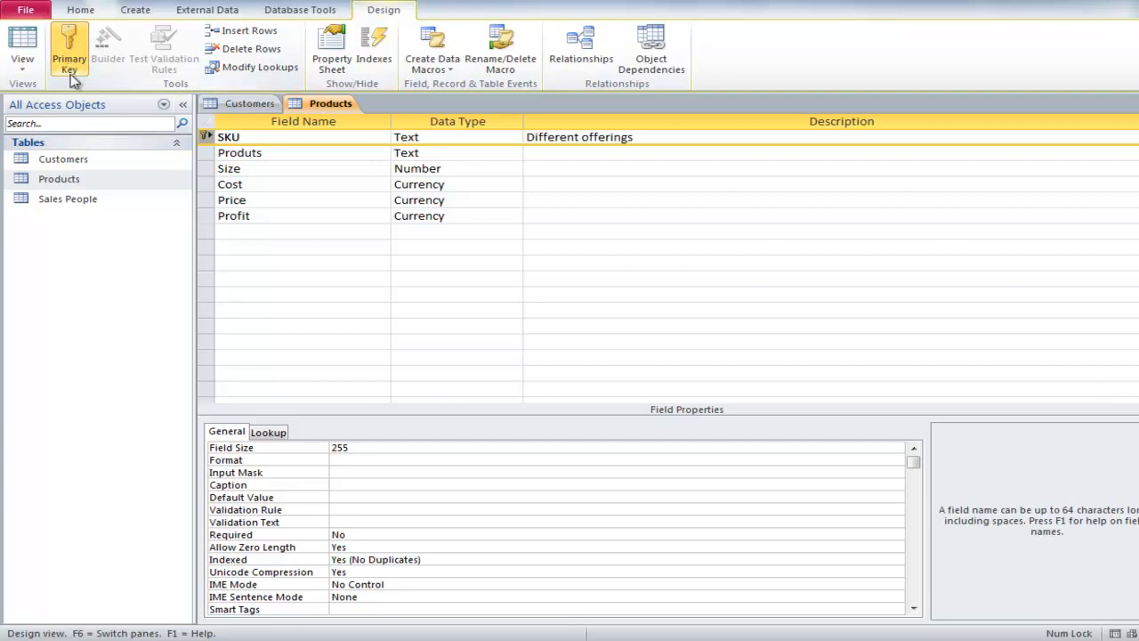
right_click(86, 198)
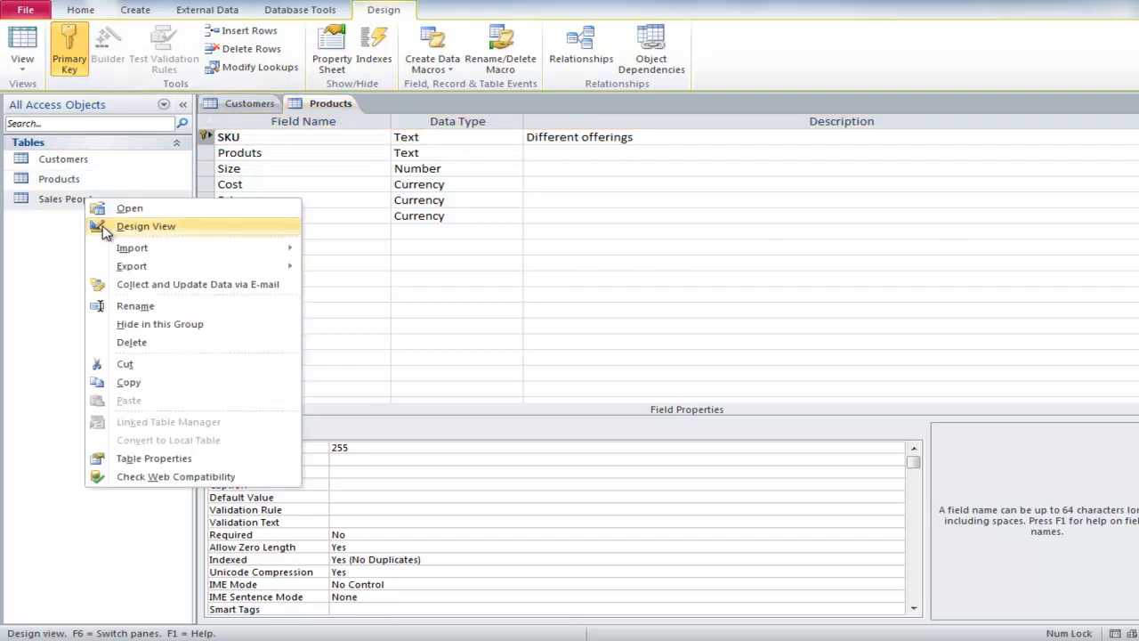